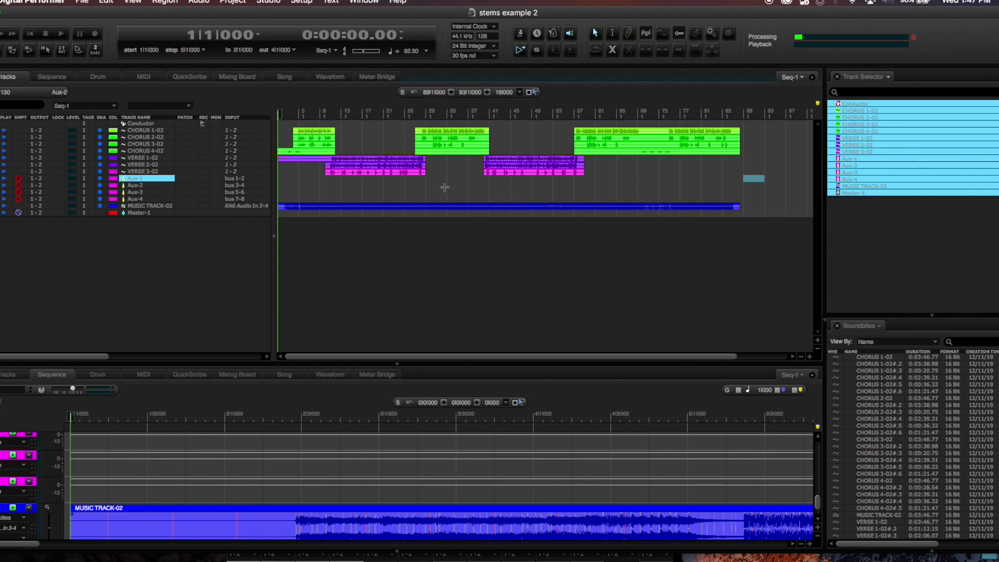
# Try range selections on the Aux-2, VERSE and Aux-3 tracks, including bars 61–65
pyautogui.click(444, 187)
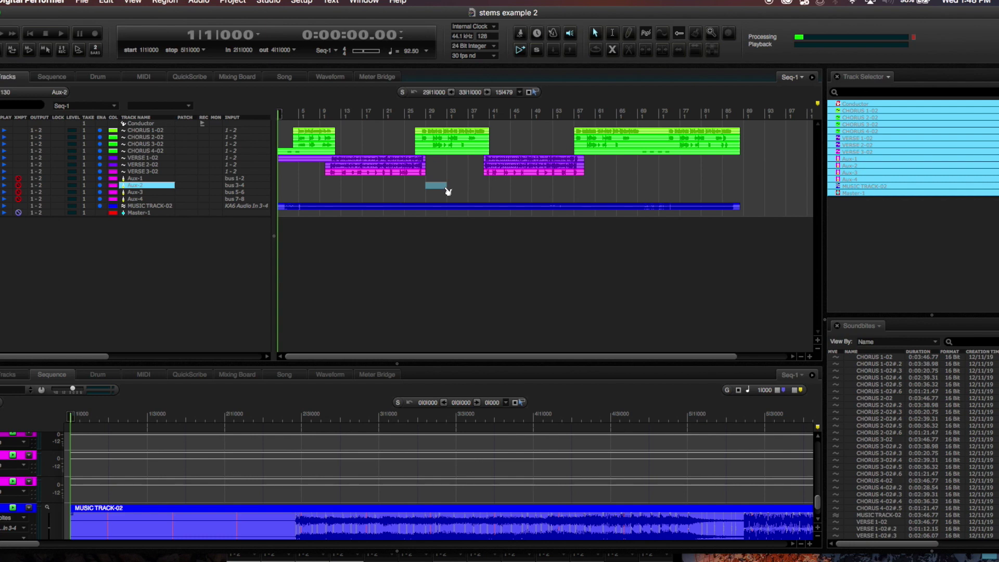
pyautogui.press('super+a')
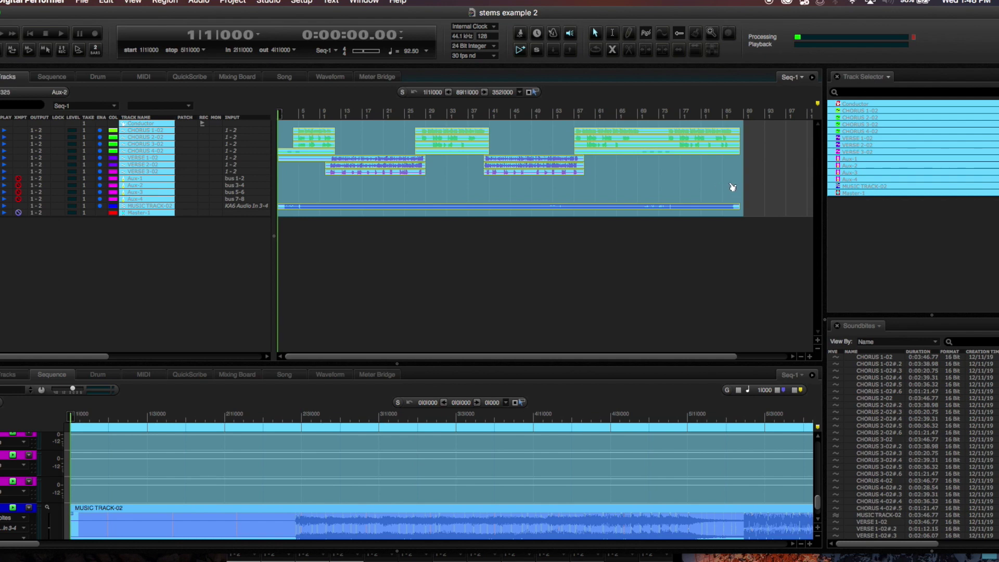
pyautogui.click(749, 185)
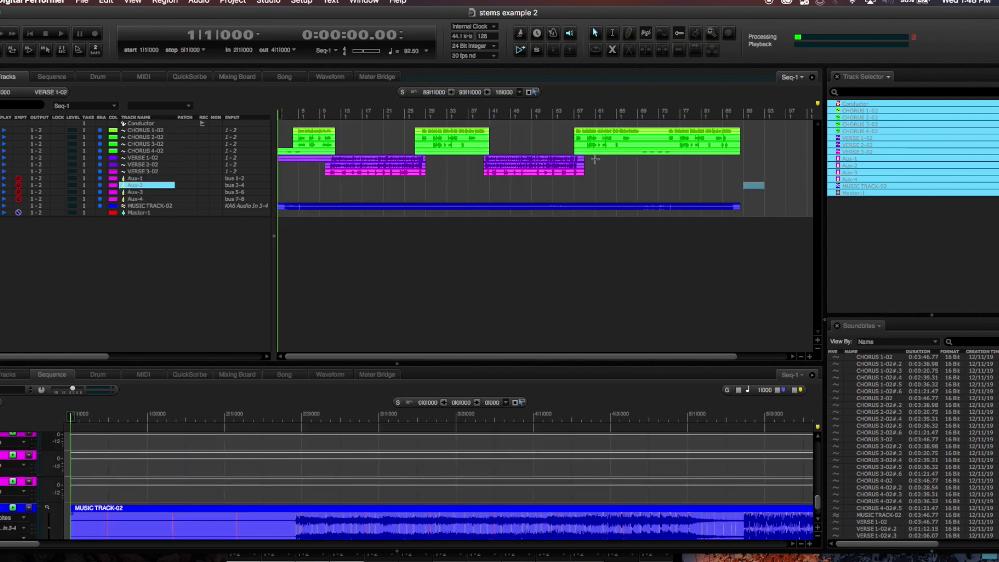
pyautogui.moveTo(595, 155); pyautogui.dragTo(285, 177)
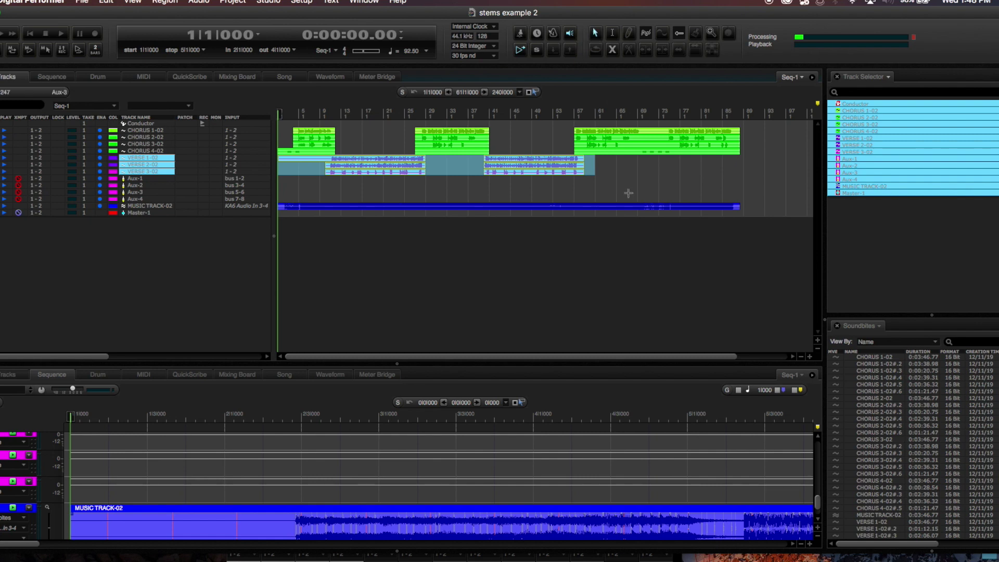
pyautogui.moveTo(626, 192); pyautogui.dragTo(607, 187)
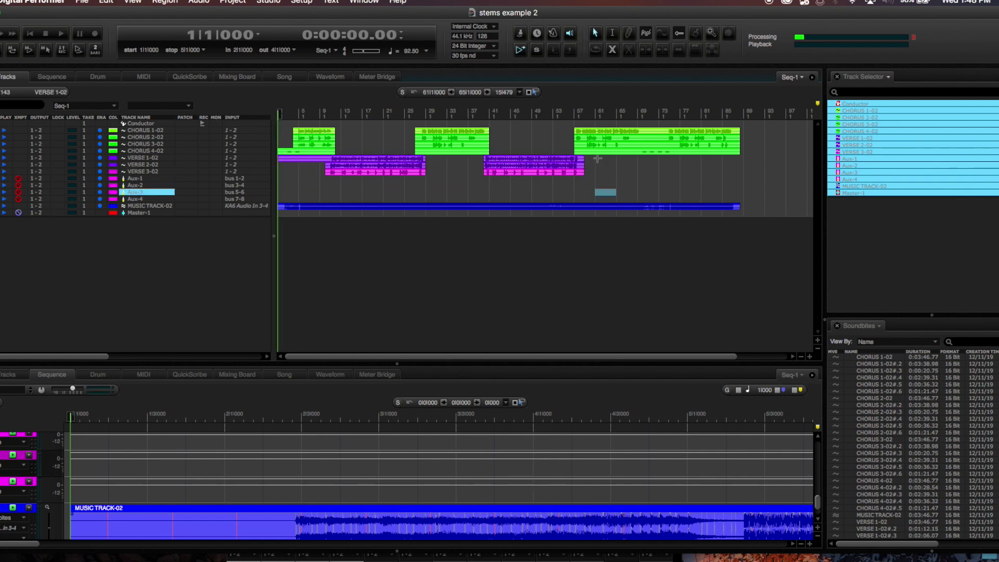
# Select all tracks from bar 1 to bar 89 and bring up the Audio menu
pyautogui.moveTo(594, 158); pyautogui.dragTo(272, 170)
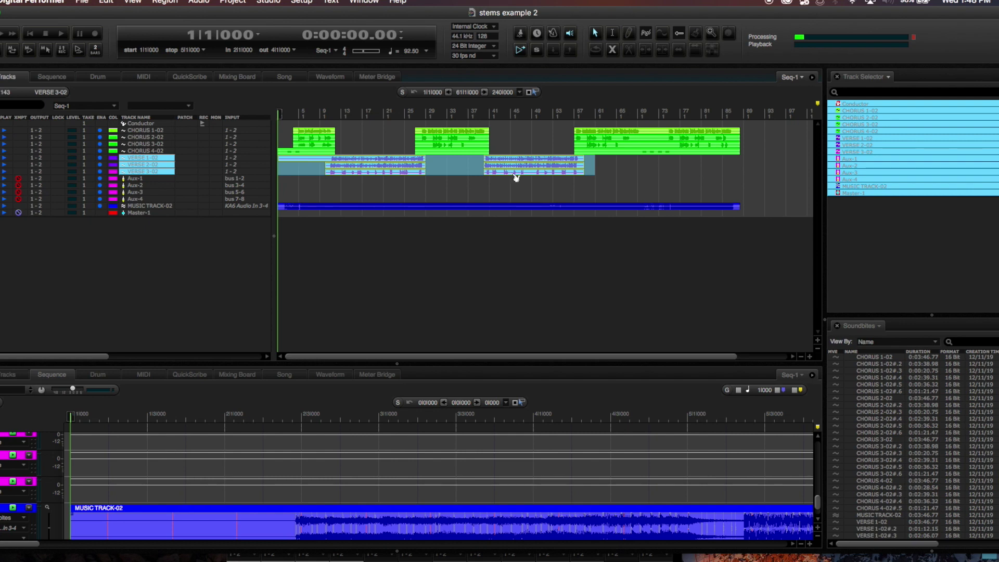
pyautogui.moveTo(530, 192); pyautogui.dragTo(534, 195)
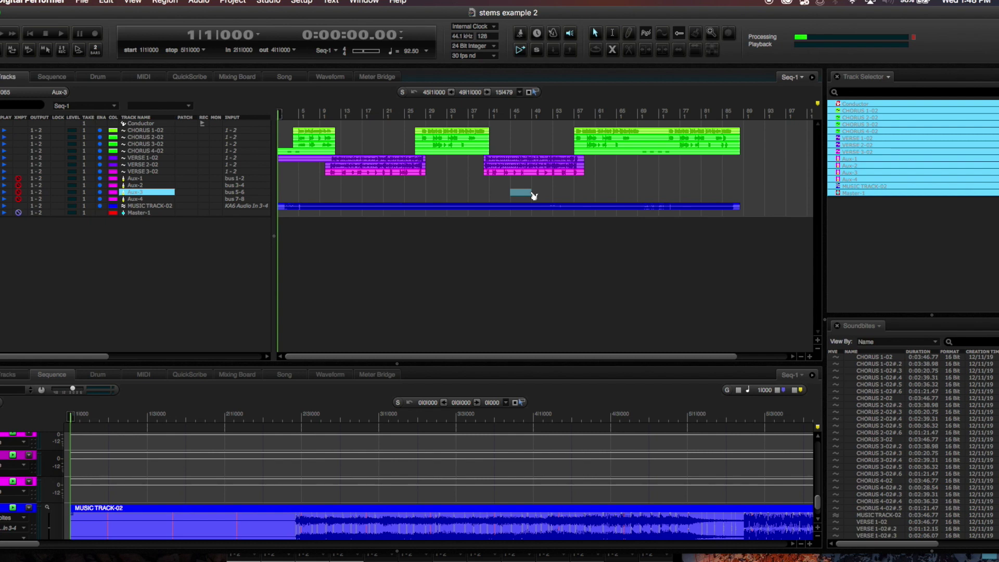
pyautogui.press('super+a')
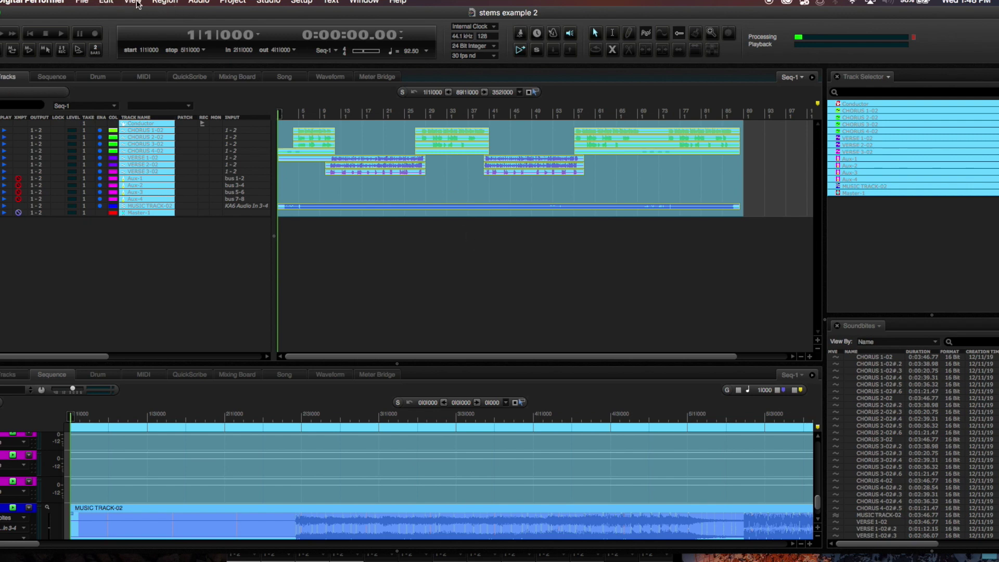
pyautogui.click(199, 2)
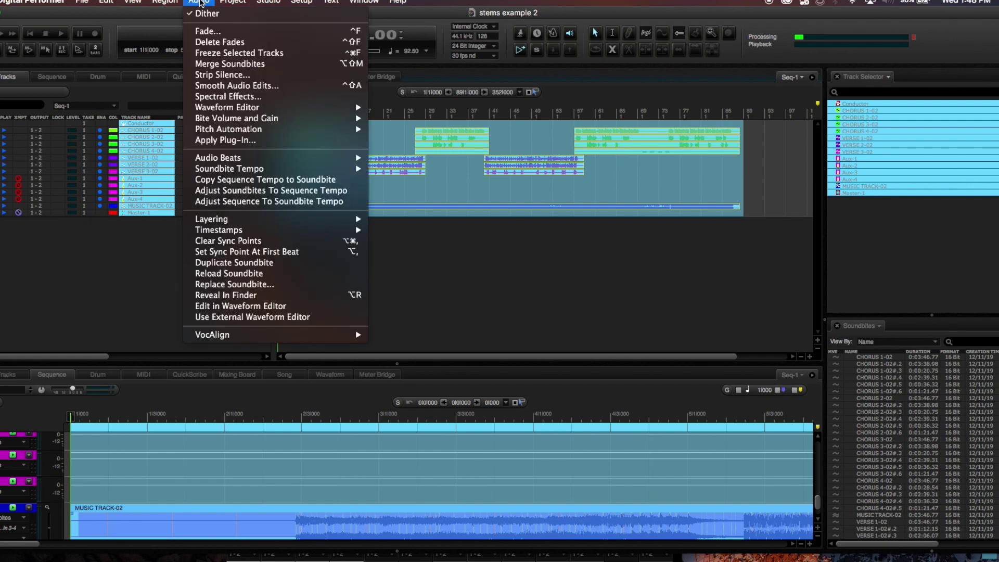
# Merge Soundbites so each track becomes one full-length soundbite
pyautogui.click(244, 64)
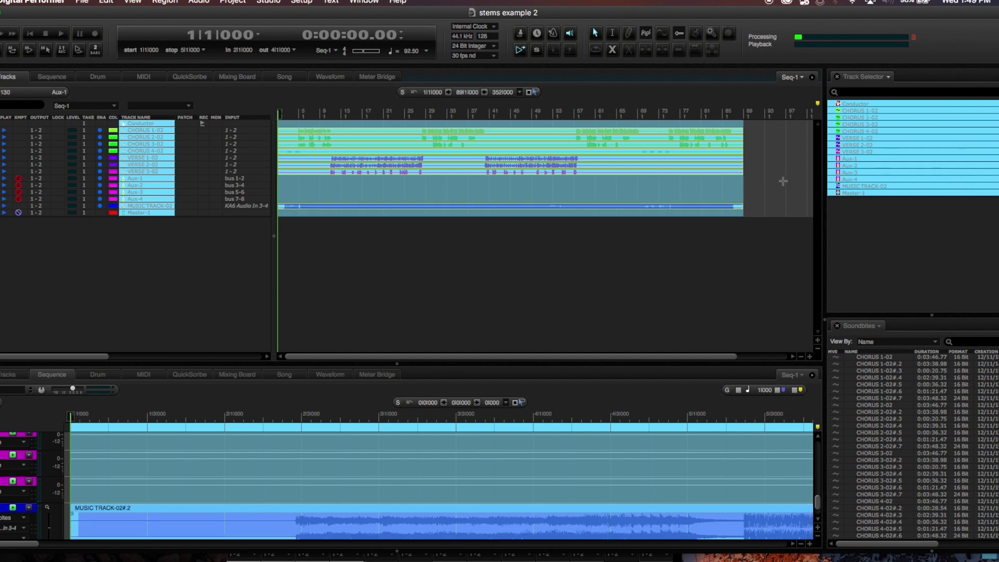
# Deselect, widen the Soundbites panel, and list soundbites by Time Created under December 11, 2019
pyautogui.click(780, 178)
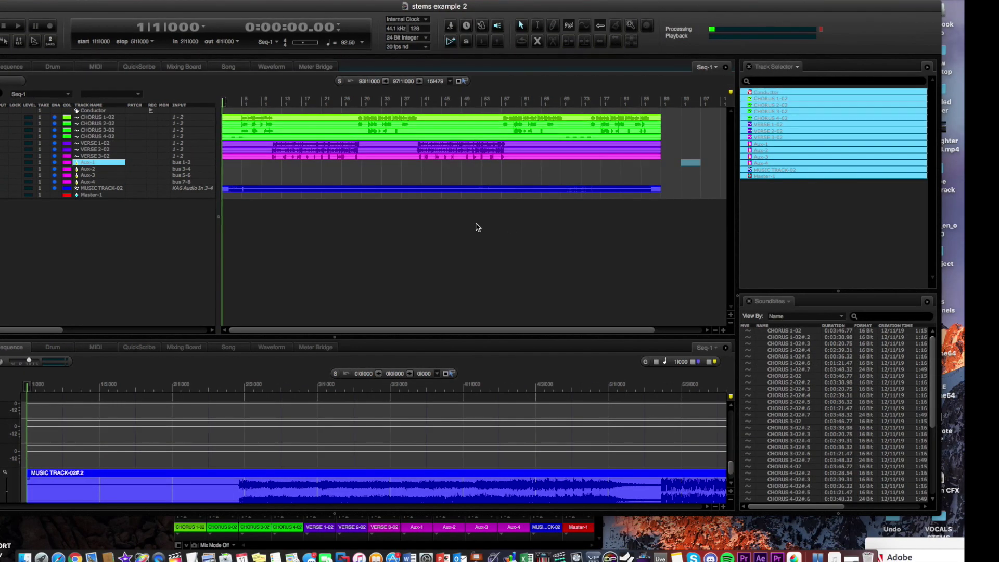
pyautogui.click(788, 302)
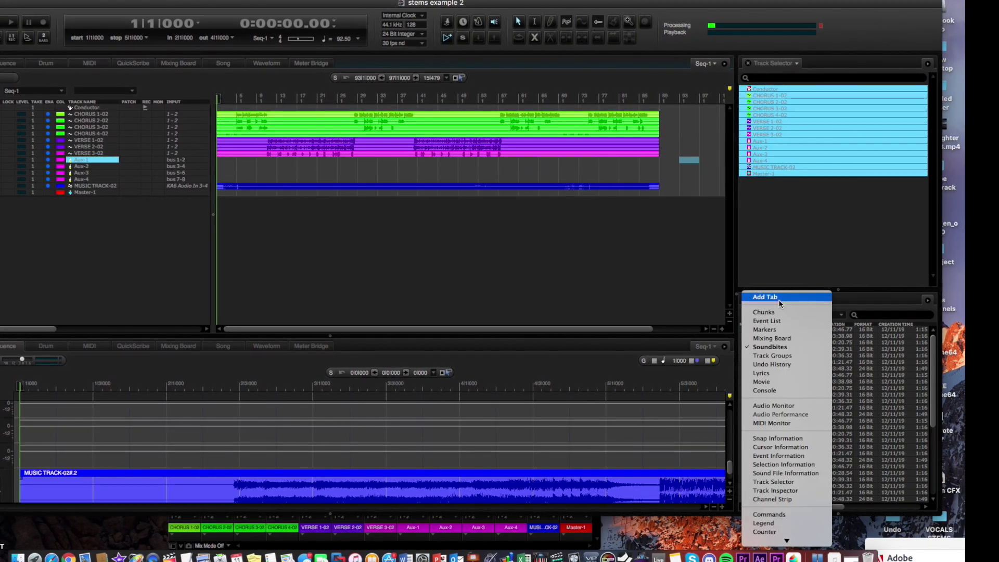
pyautogui.click(769, 346)
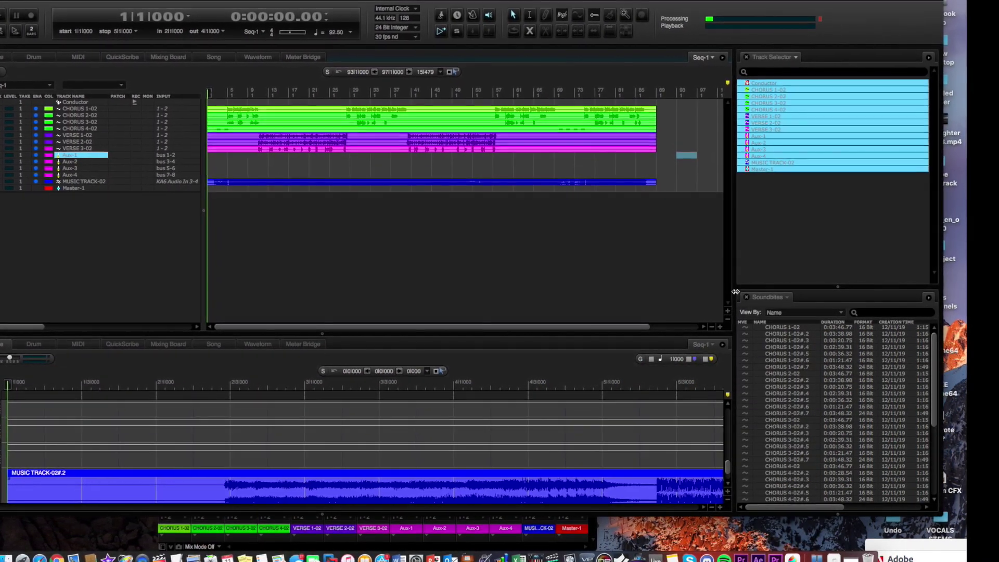
pyautogui.moveTo(734, 290); pyautogui.dragTo(650, 289)
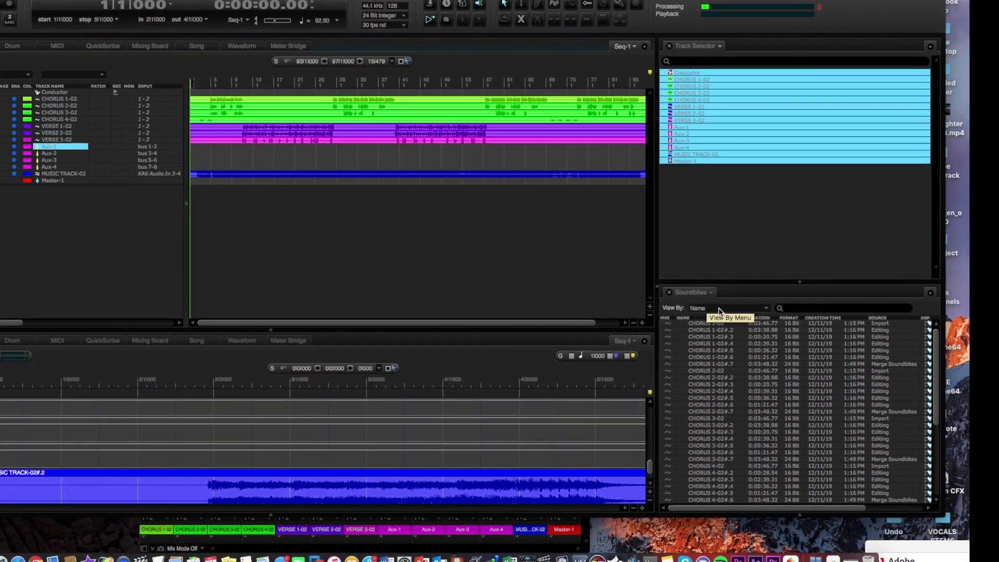
pyautogui.click(749, 309)
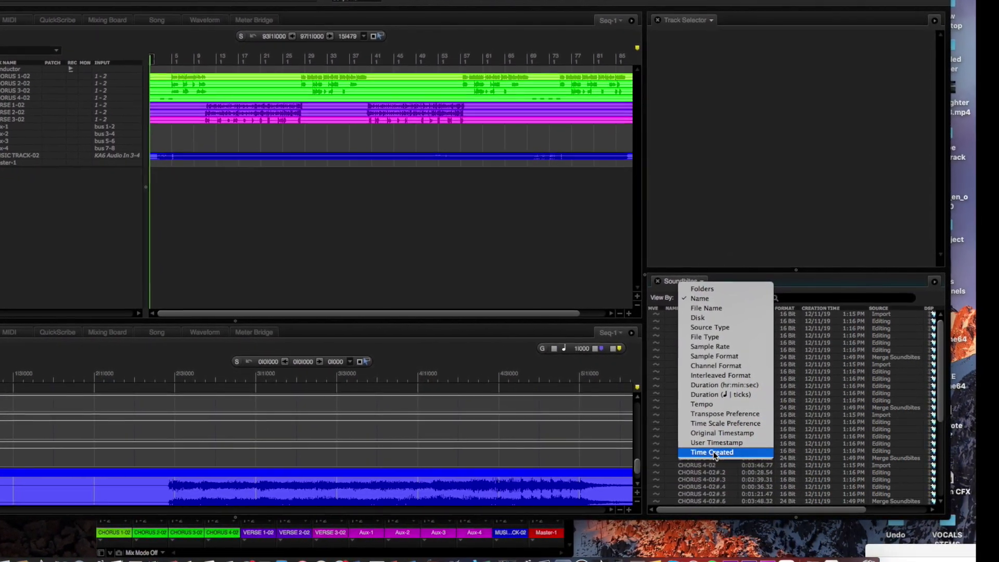
pyautogui.click(710, 450)
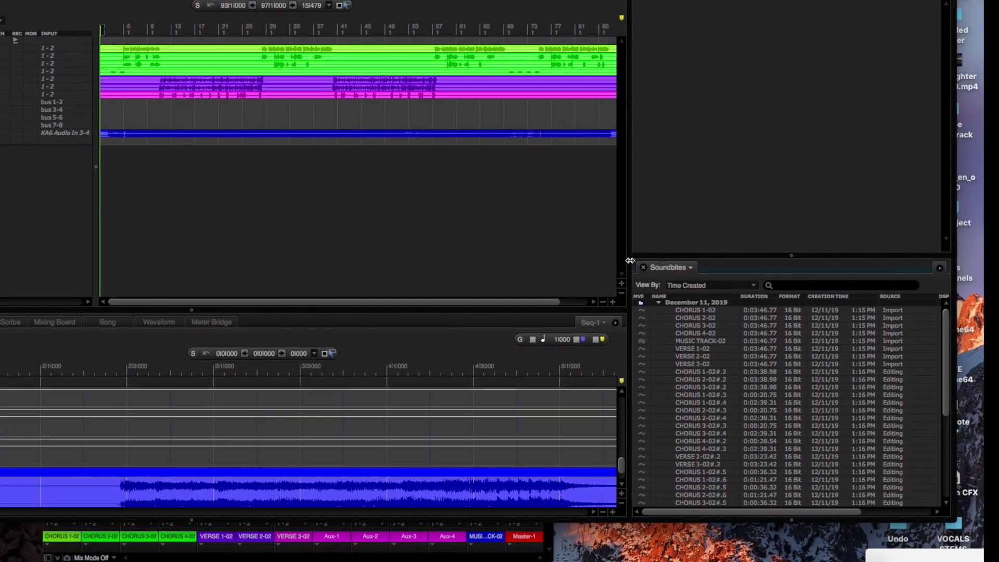
# Widen the Soundbites list to show file names beside the eight 3:48.32 merged soundbites
pyautogui.moveTo(634, 260); pyautogui.dragTo(588, 258)
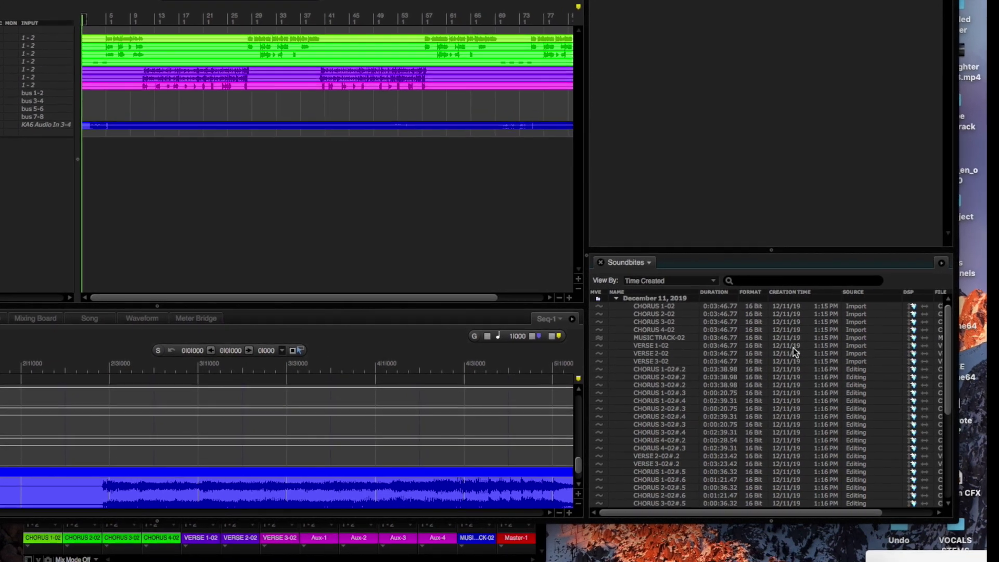
pyautogui.scroll(-5, 817, 422)
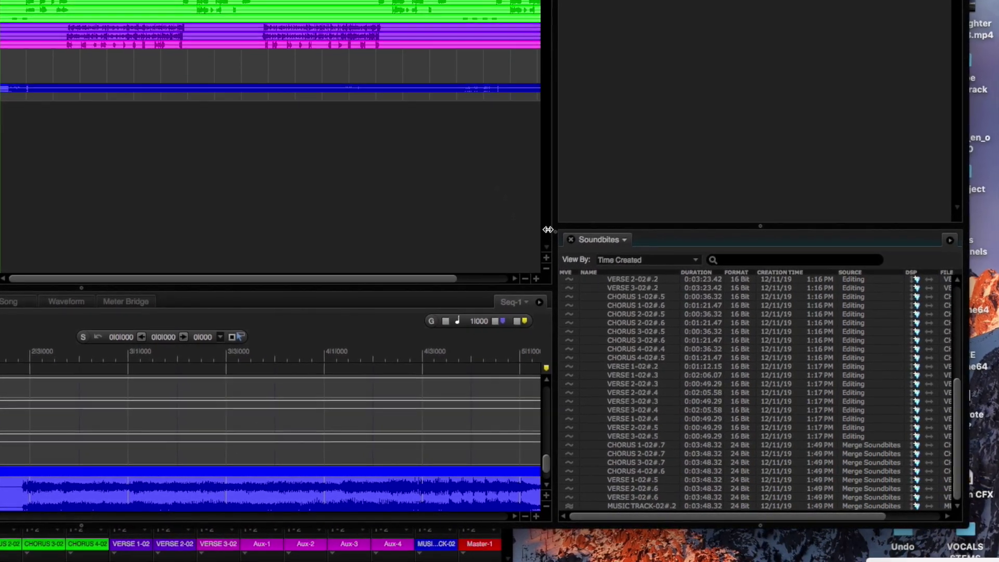
pyautogui.moveTo(561, 232); pyautogui.dragTo(426, 210)
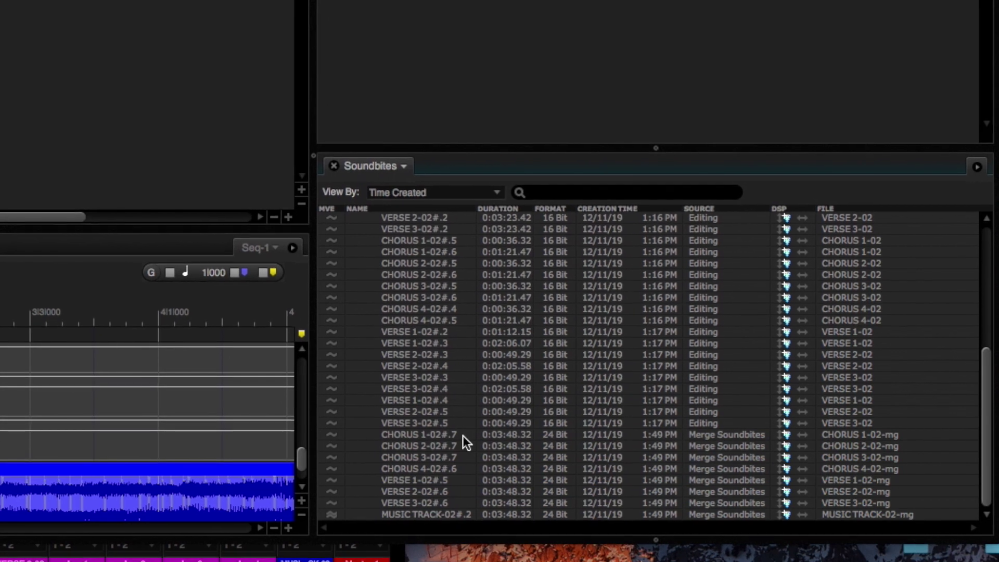
# Select the eight merged Merge Soundbites rows and choose Export Selected Soundbites
pyautogui.moveTo(455, 434); pyautogui.dragTo(432, 513)
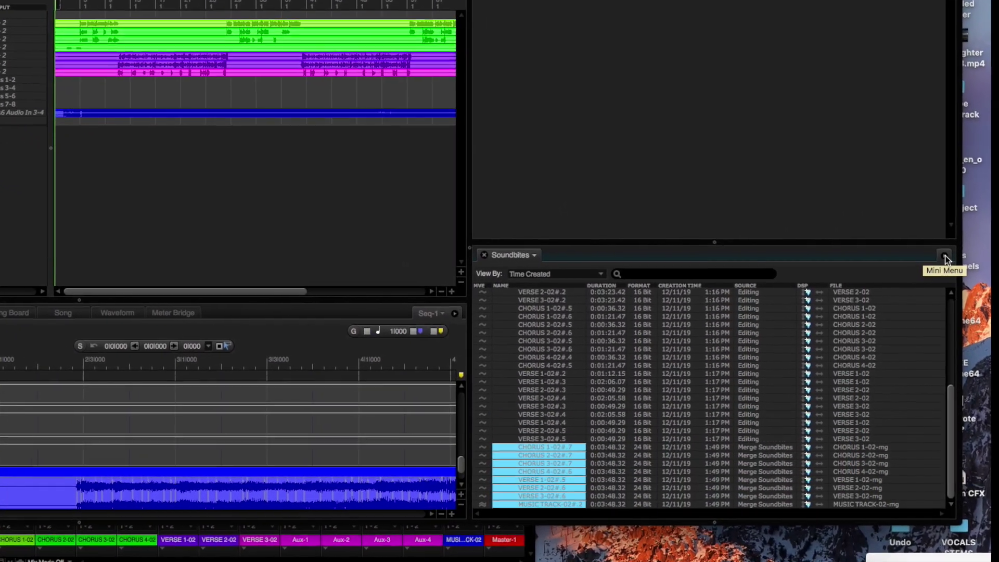
pyautogui.click(945, 258)
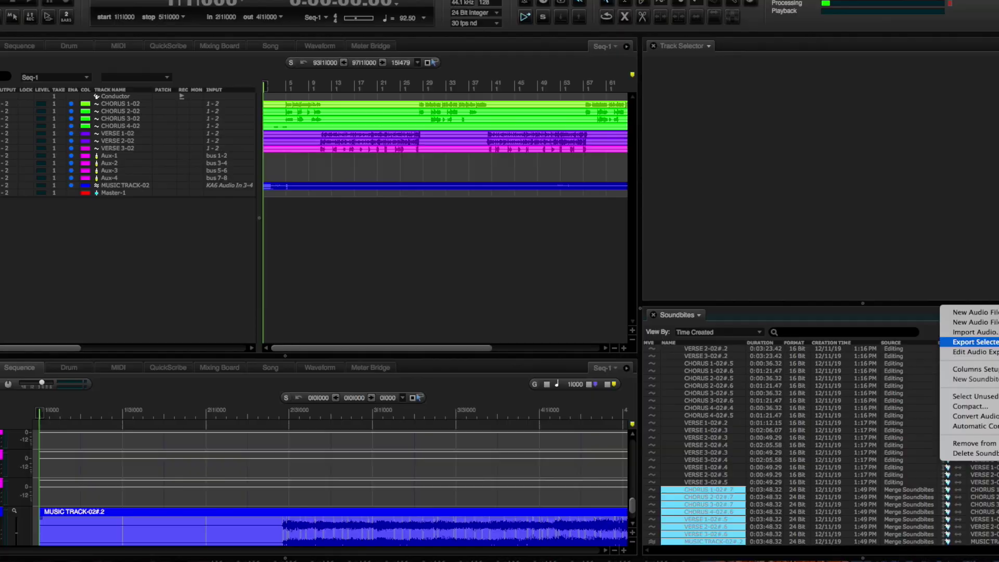
pyautogui.click(973, 342)
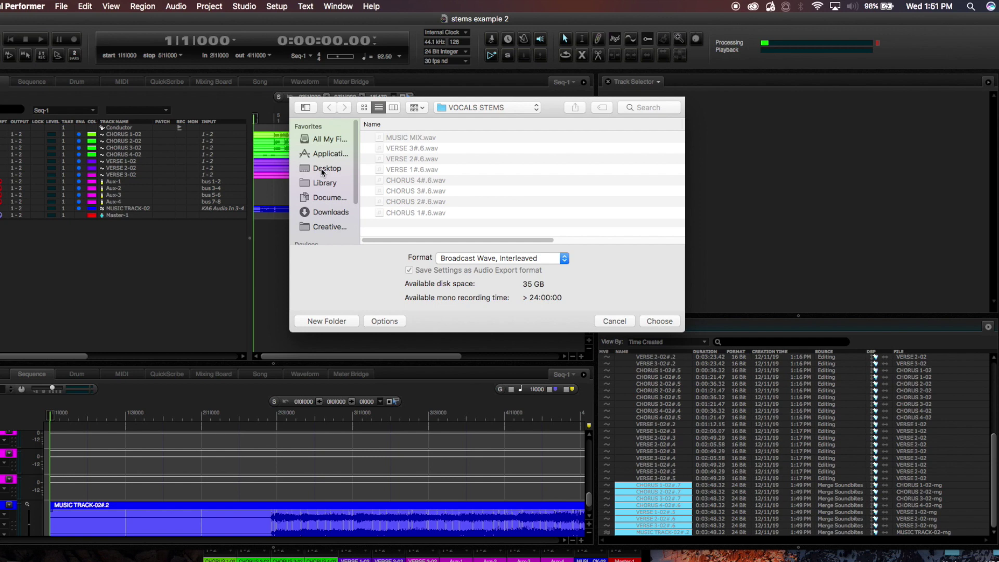
# Create a new Desktop folder named 'BRAND NEW STEMS' as the export destination
pyautogui.click(320, 168)
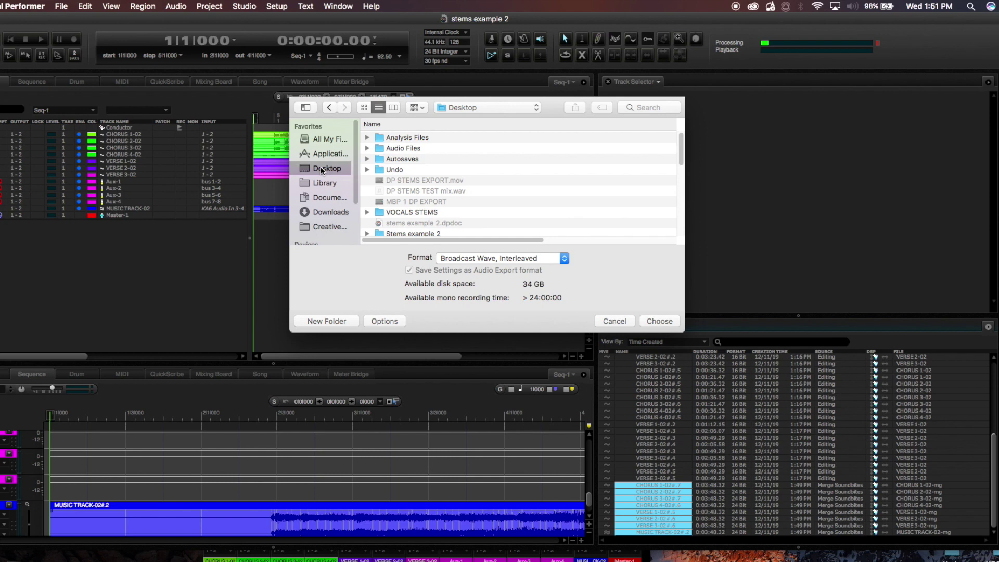
pyautogui.click(338, 319)
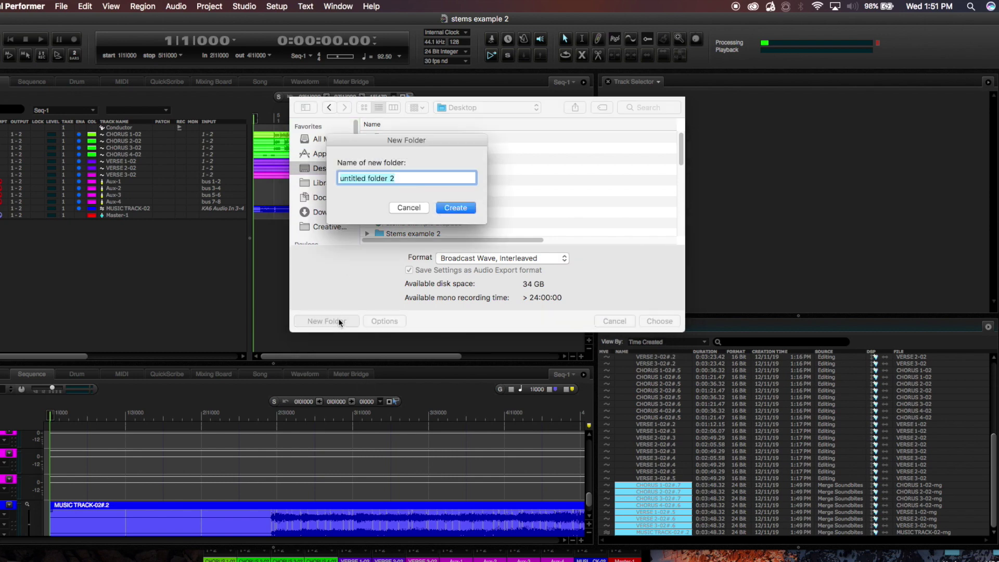
pyautogui.write('BRAND NEW STEMS')
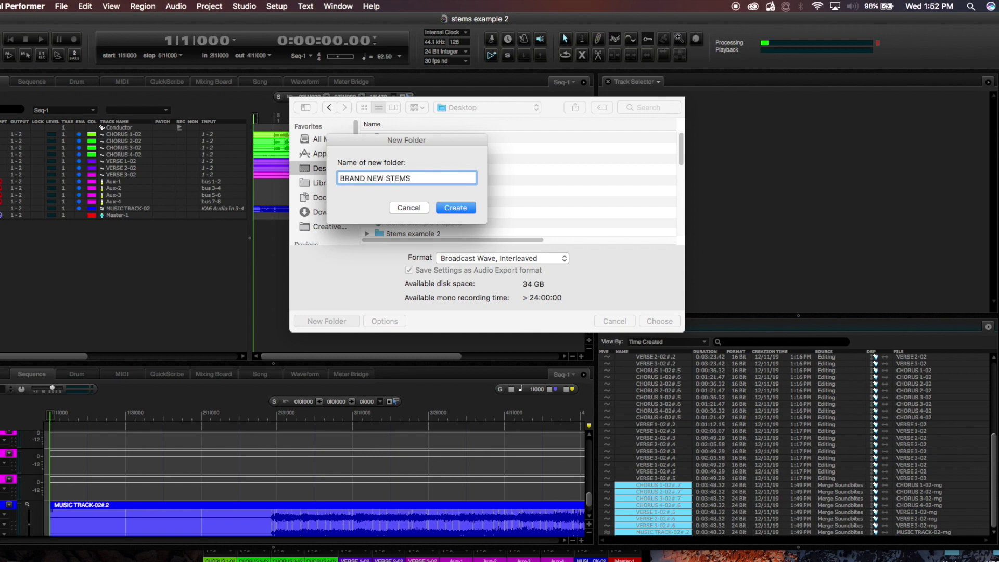
pyautogui.click(457, 205)
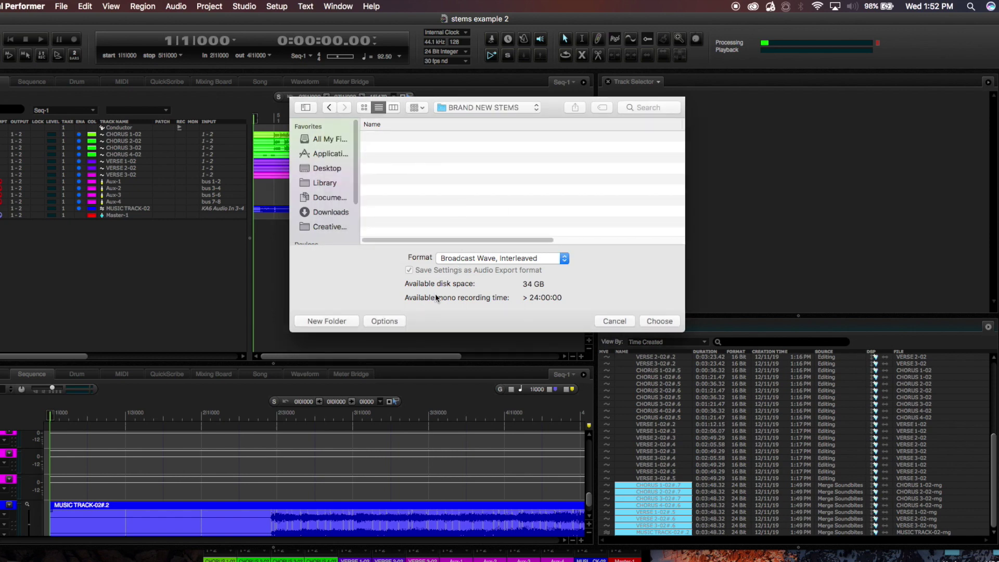
# Export the soundbites as Broadcast Wave, Interleaved into BRAND NEW STEMS, then hide Digital Performer
pyautogui.click(497, 259)
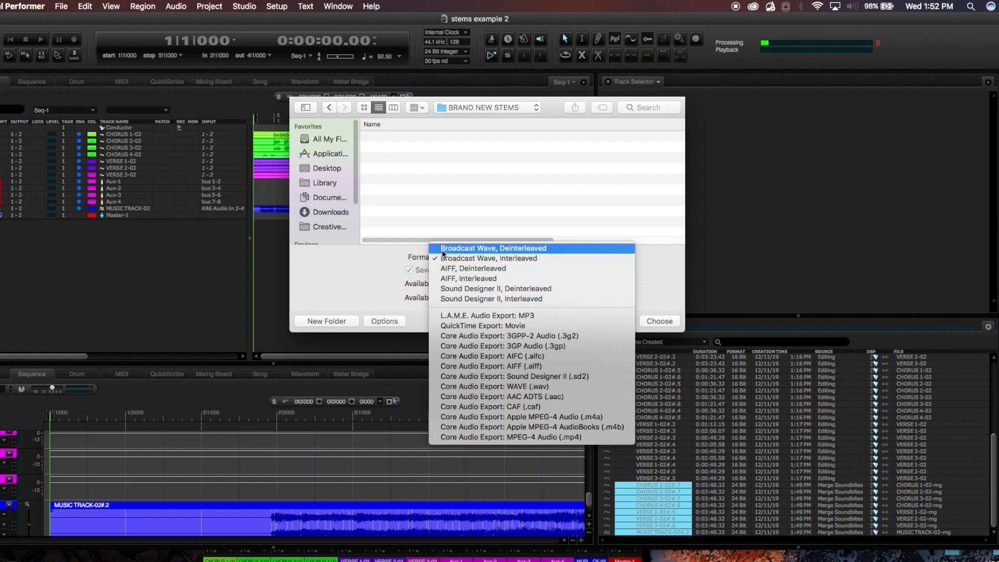
pyautogui.click(561, 260)
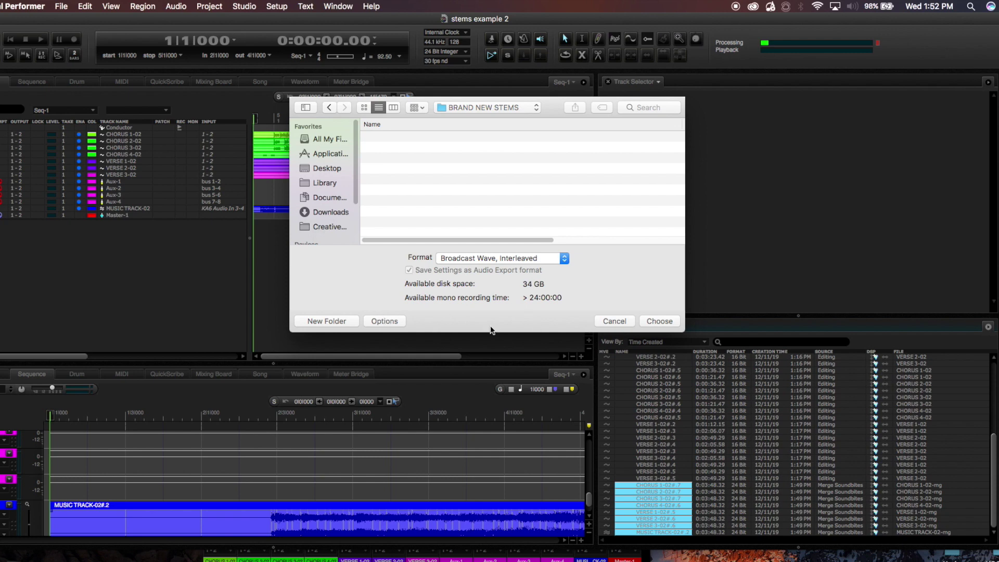
pyautogui.click(659, 321)
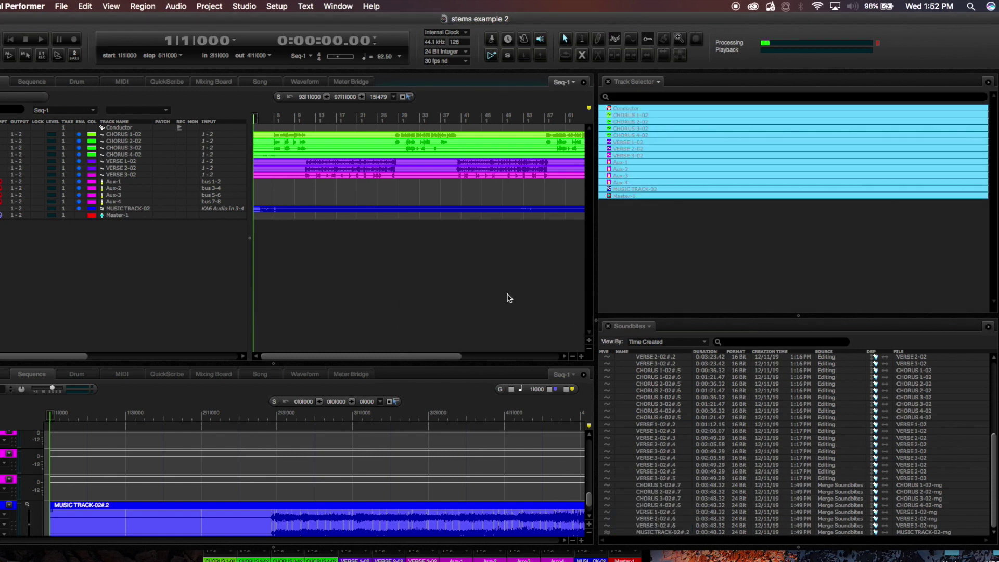
pyautogui.press('super+h')
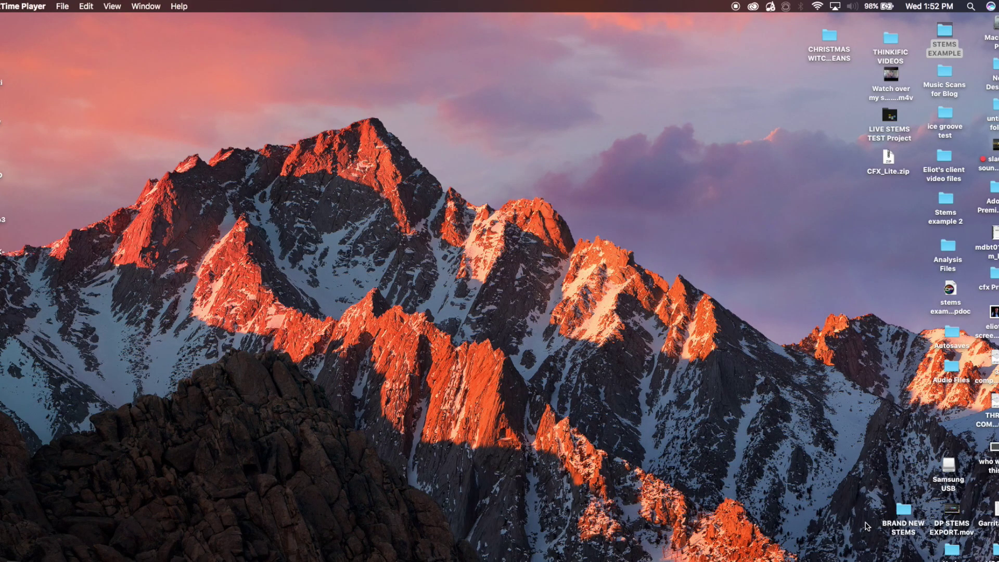
# Move the BRAND NEW STEMS folder to mid-desktop and open it to view the eight WAV stems
pyautogui.moveTo(911, 511); pyautogui.dragTo(548, 232)
pyautogui.doubleClick(548, 233)
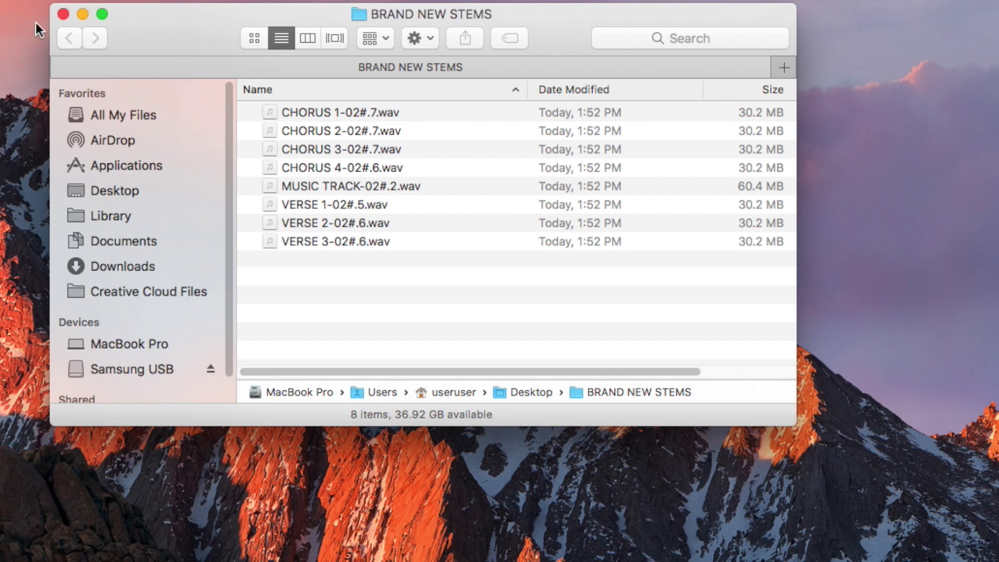
pyautogui.moveTo(143, 34); pyautogui.dragTo(277, 103)
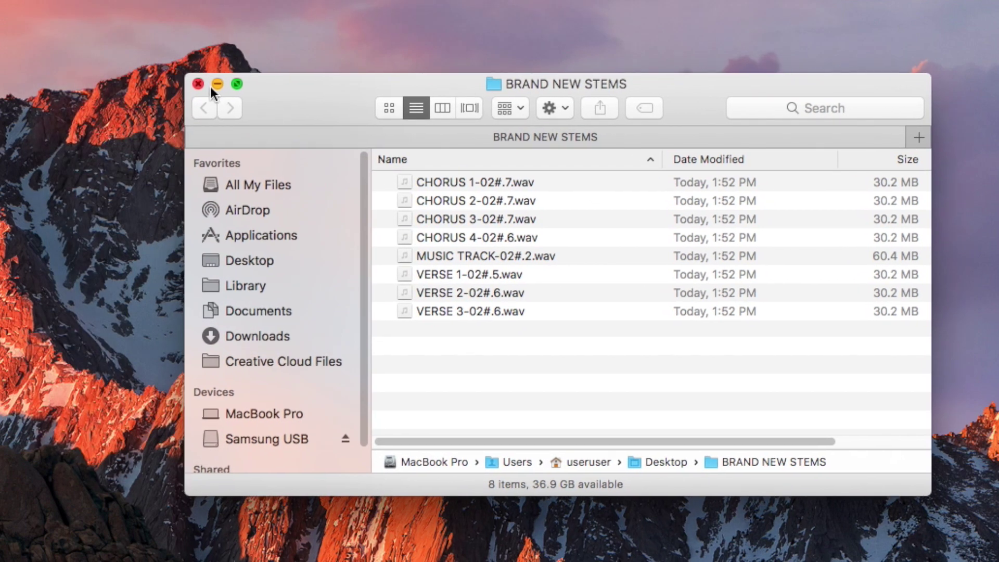